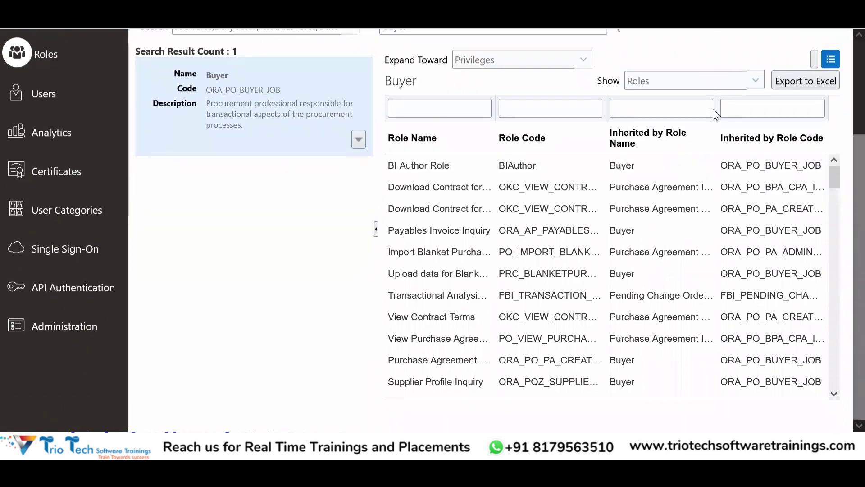
- Widen the Inherited by Role Name column and scroll through the Buyer role's inherited roles
drag(716, 108, 740, 106)
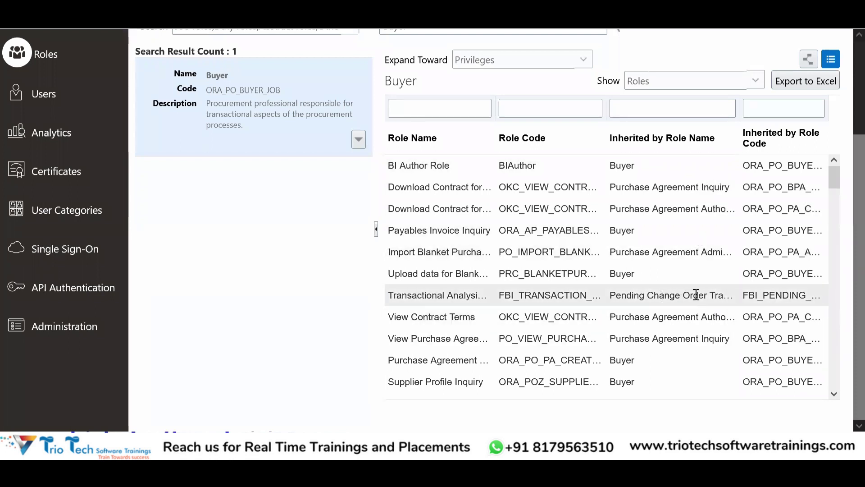
scroll(834, 393, down, 4)
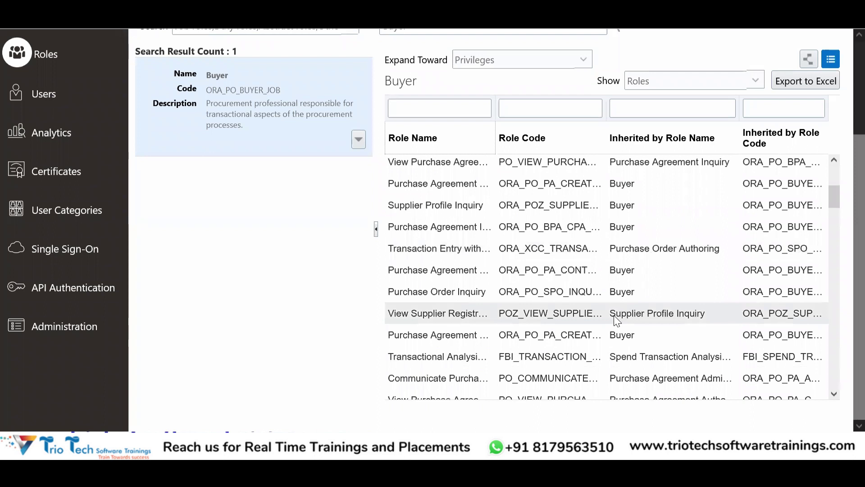
click(834, 394)
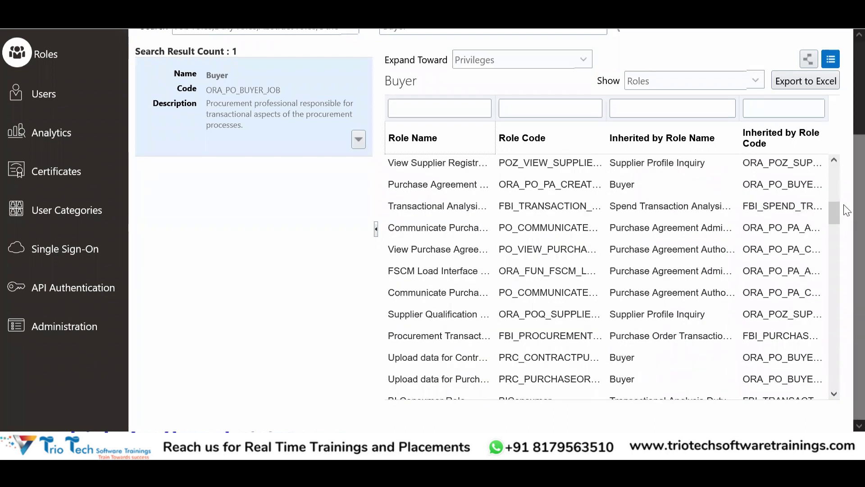
scroll(846, 130, up, 3)
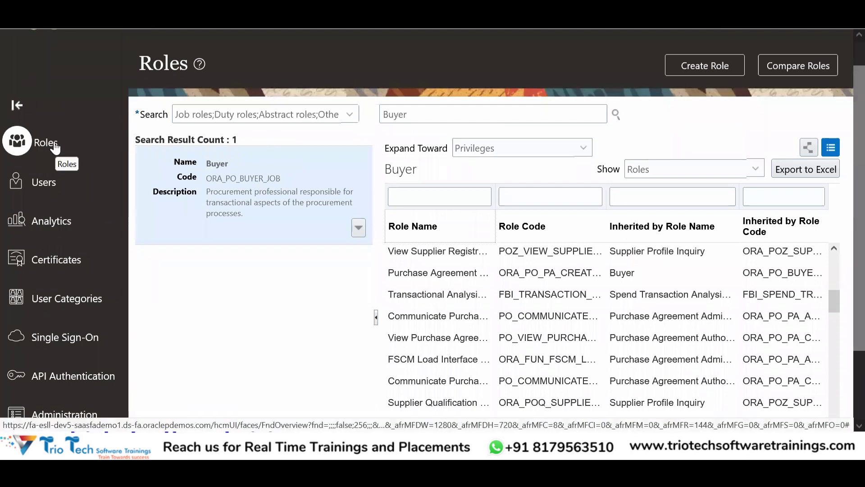
- Select the 'Buyer' search text and highlight the Buyer role's description
click(428, 115)
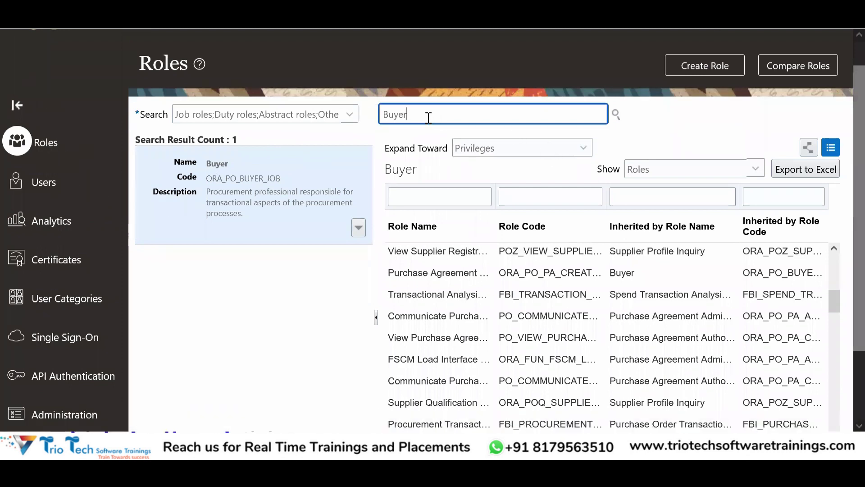
drag(429, 116, 381, 116)
drag(243, 214, 206, 191)
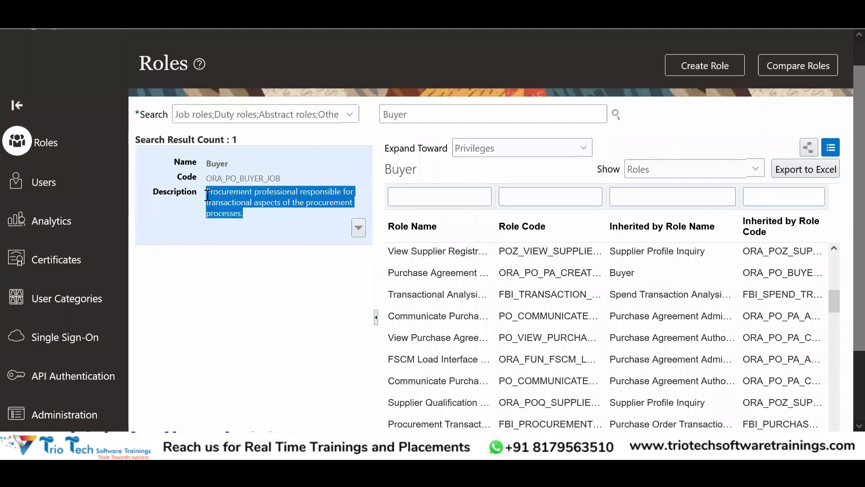
click(270, 222)
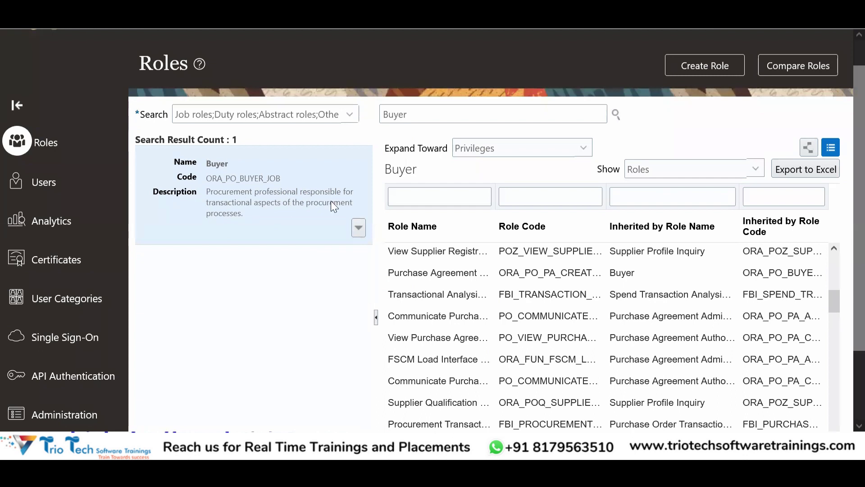
drag(244, 213, 209, 192)
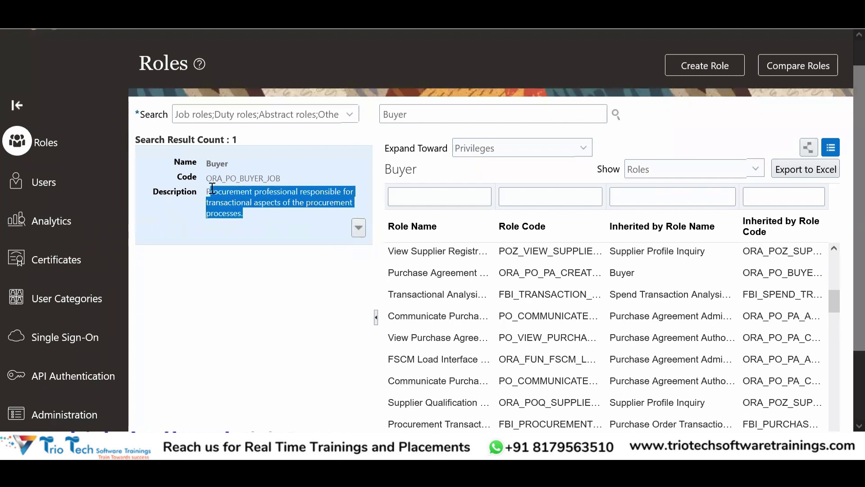
- Search roles for 'Procurement' and open Procurement Catalog Administrator
double_click(428, 112)
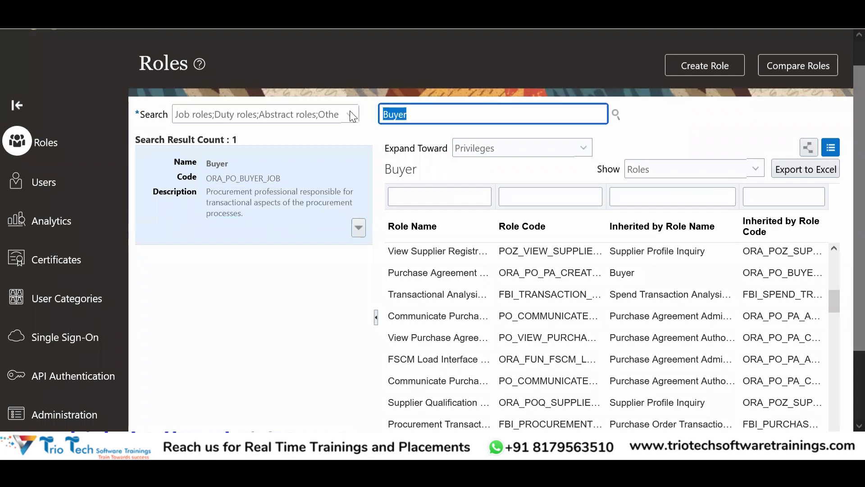
text(Procur)
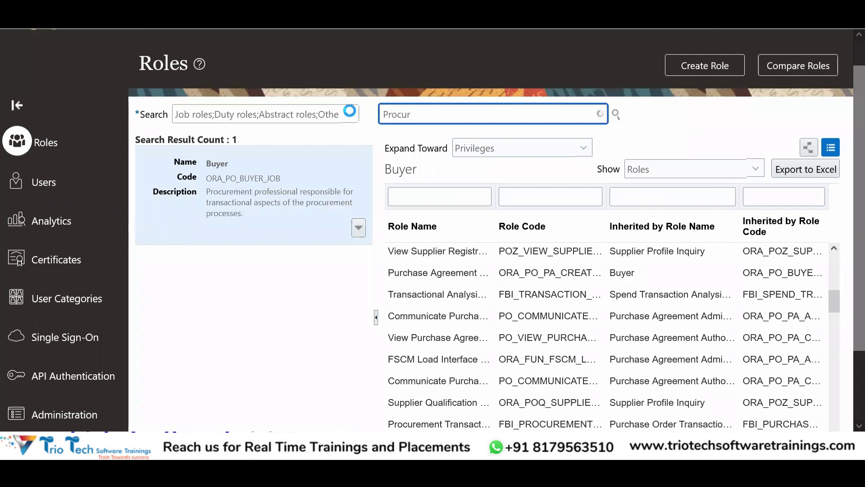
text(ement)
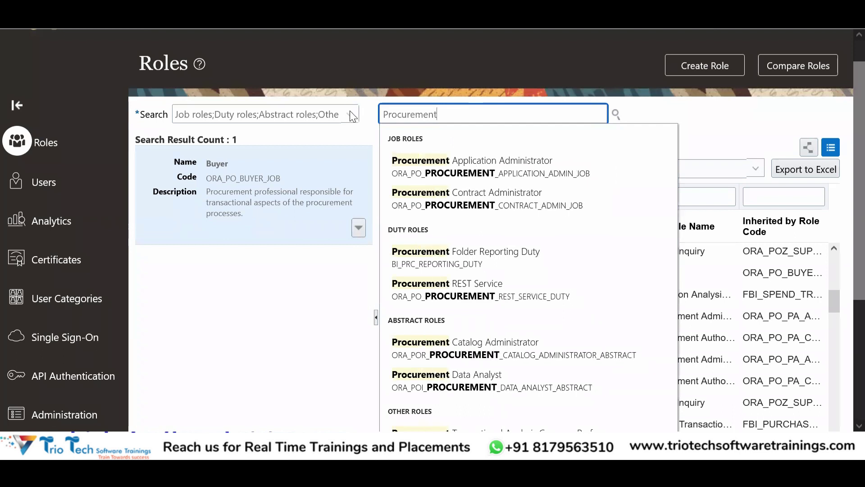
click(448, 359)
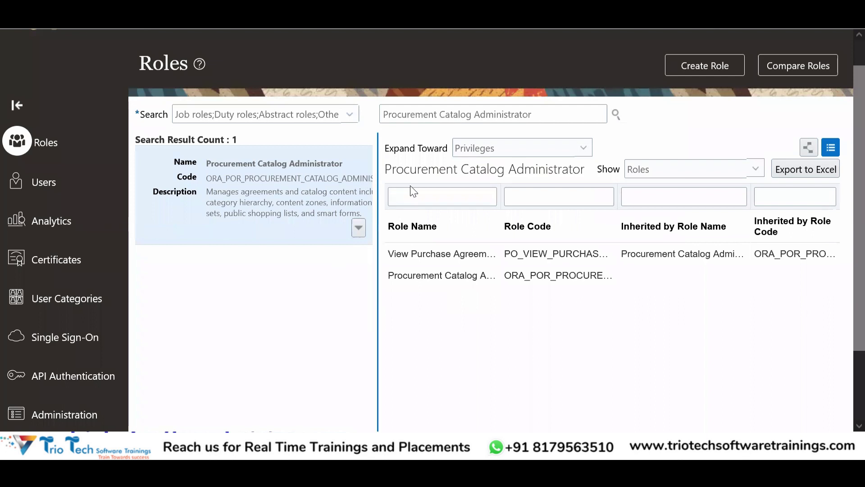
- Widen the details panel to show the Procurement Catalog Administrator code and description
drag(410, 187, 411, 189)
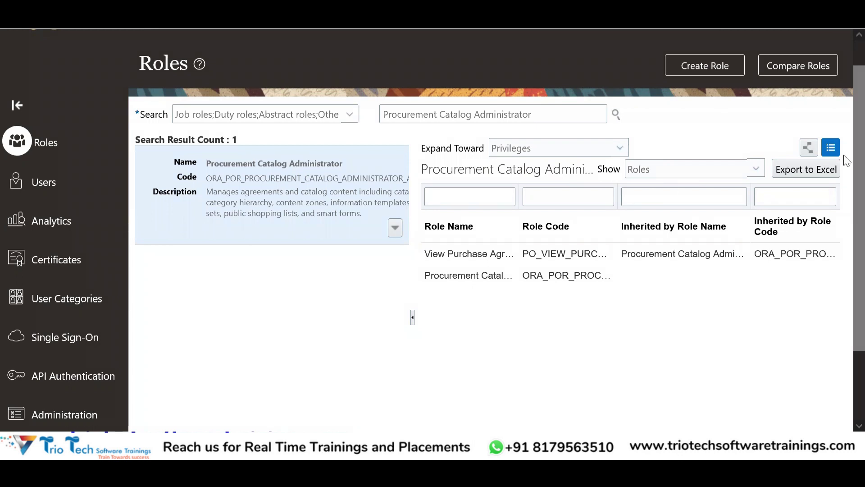
scroll(843, 114, up, 1)
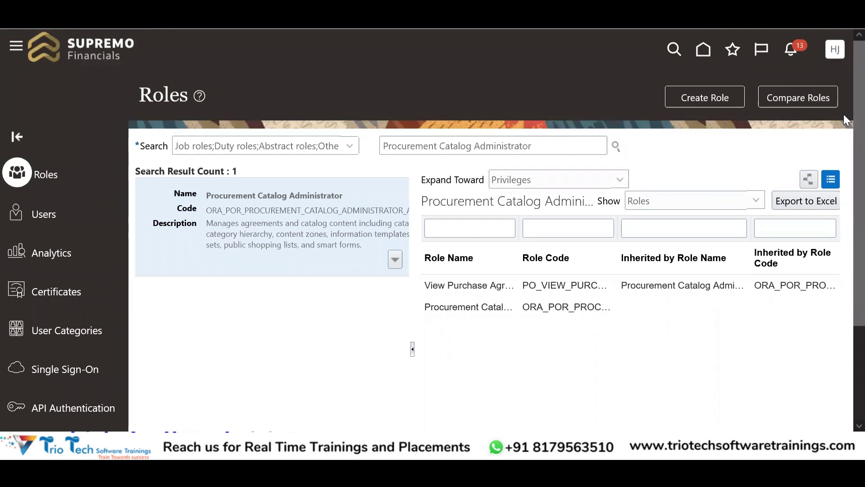
key(super)
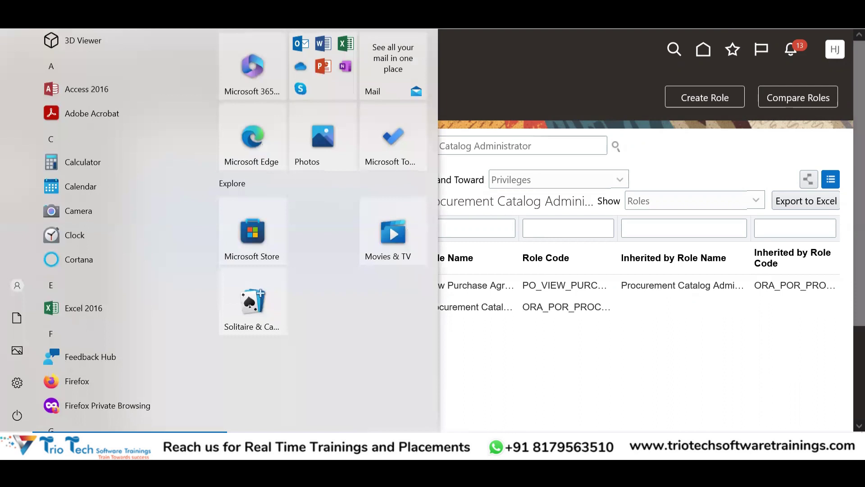
- In the Excel workbook, add a 'Suppliers' label in cell B74
key(alt+Tab)
drag(846, 232, 846, 387)
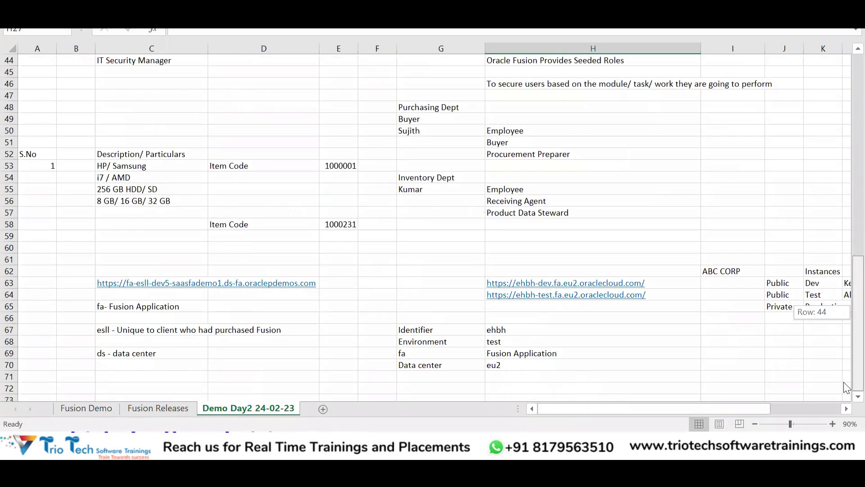
scroll(174, 364, down, 1)
scroll(174, 364, down, 3)
click(83, 305)
text(Suppliers)
click(139, 306)
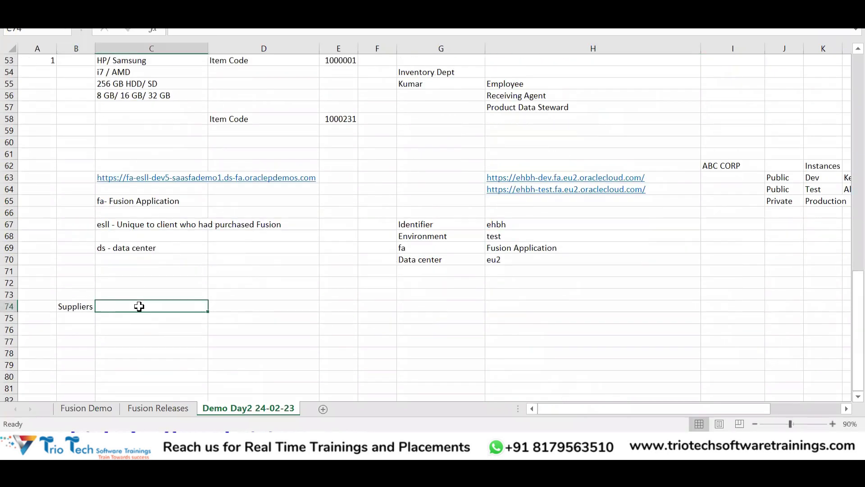
- Enter Business Relationship, Prospective and Spend Authorized in C74:C76 beside Suppliers
click(141, 318)
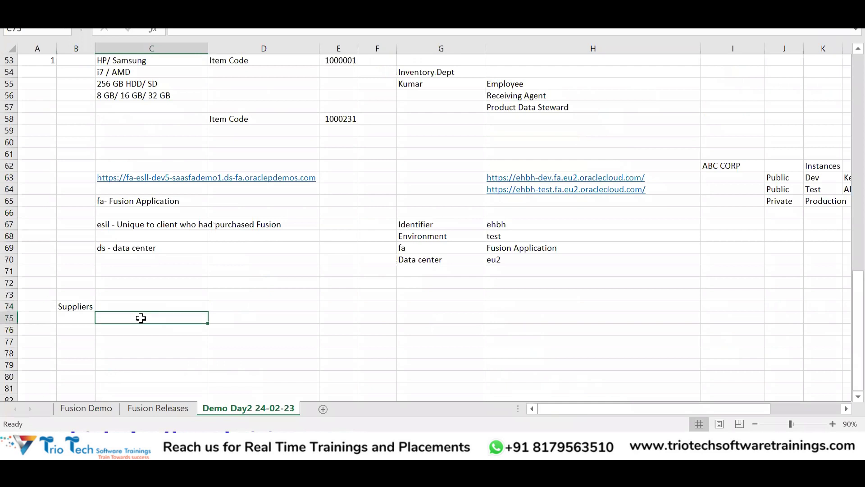
text(Prospe)
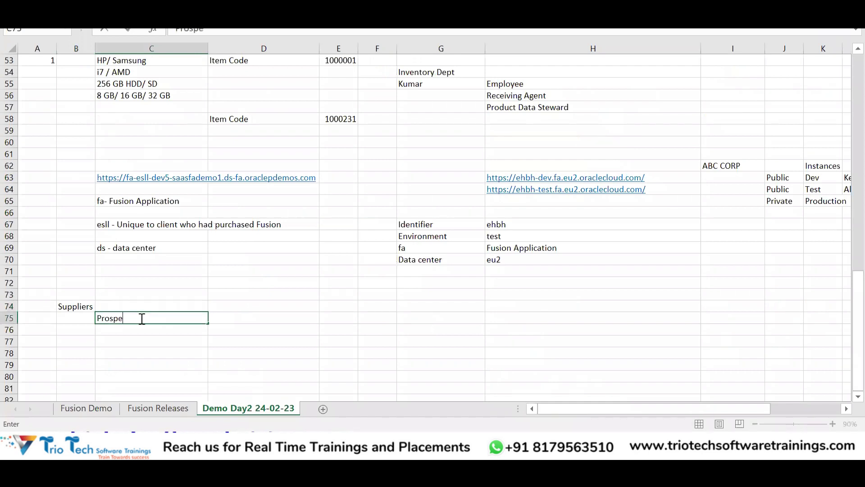
text(ctive)
key(Return)
text(Spe)
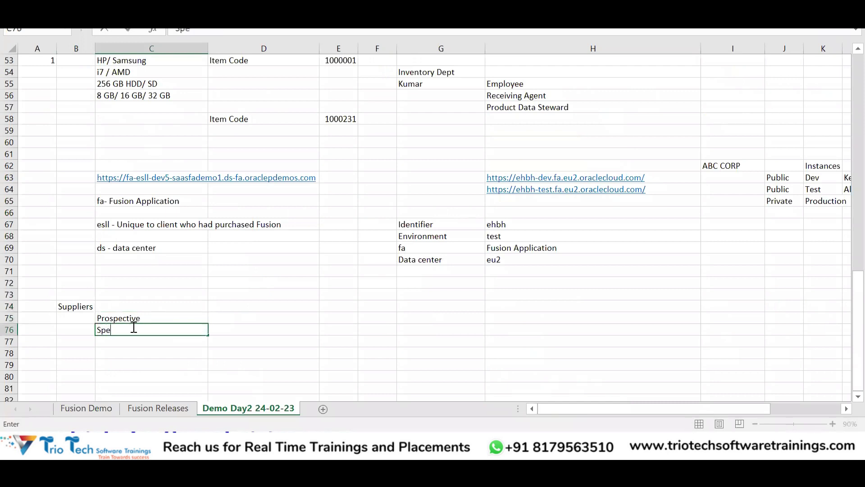
text(nd Authorized)
click(143, 308)
text(Business )
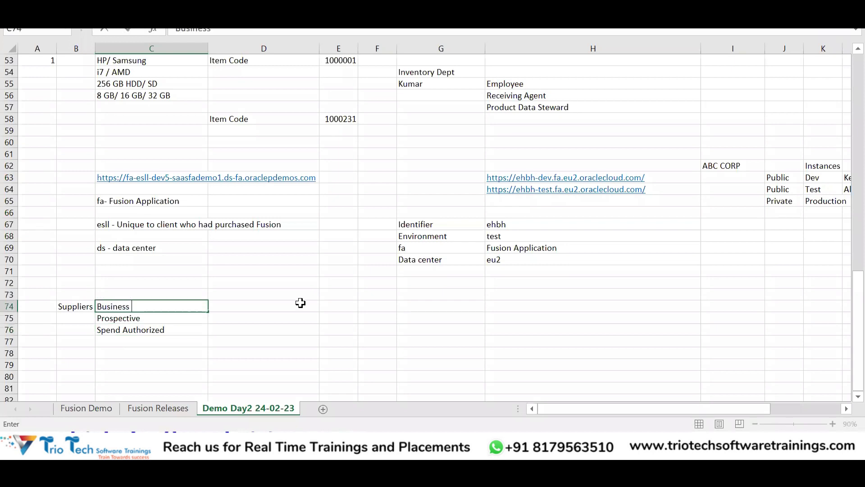
text(Relationship)
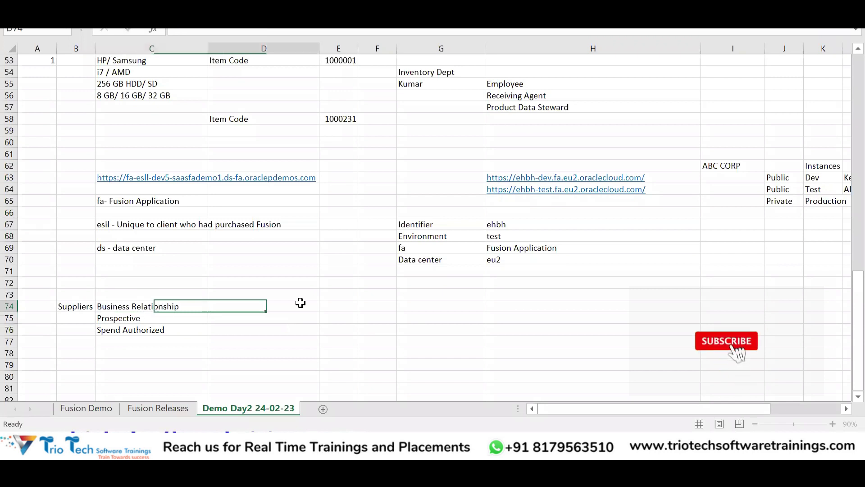
key(Tab)
click(210, 340)
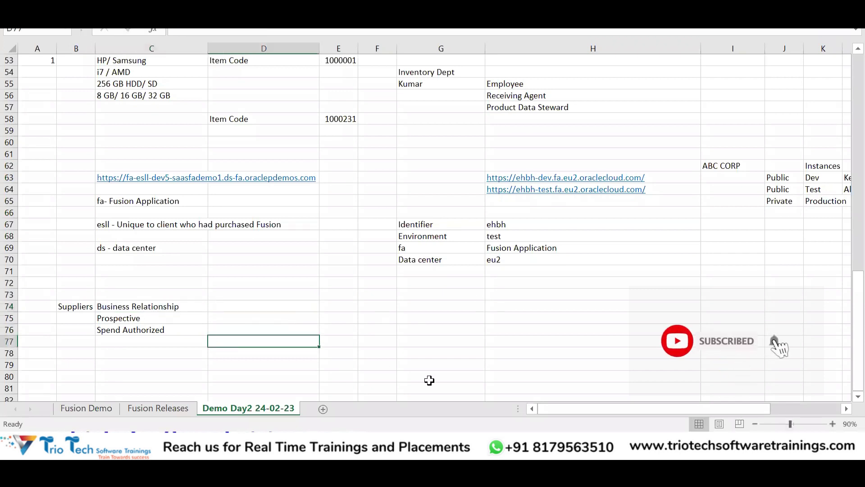
mouse_move(845, 318)
mouse_down()
mouse_move(846, 246)
mouse_move(844, 320)
mouse_up()
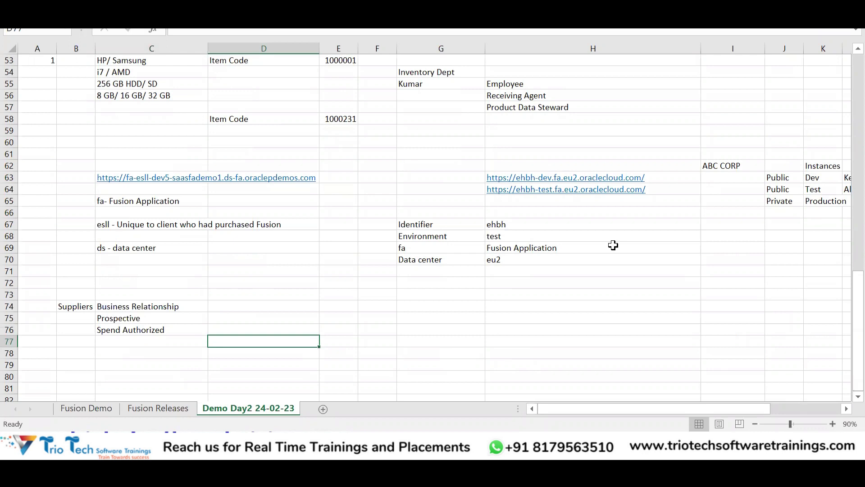
click(84, 307)
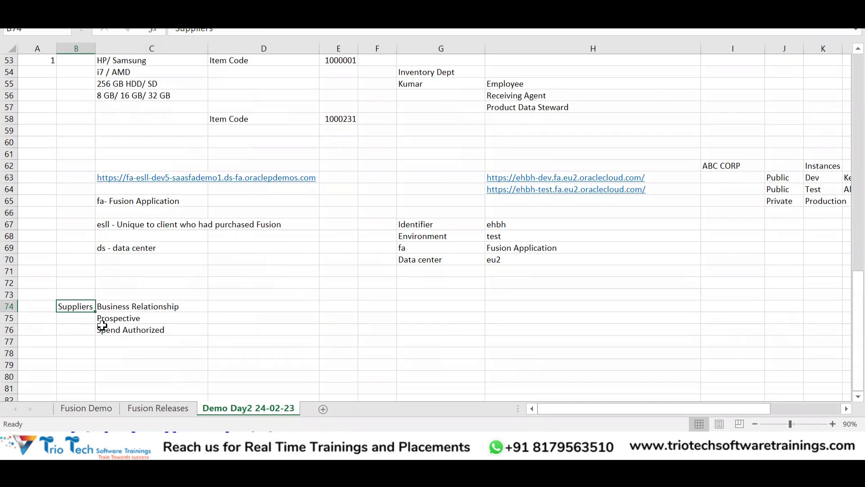
- Enter 'DIGMAN (New Supplier)' in D75 beside Prospective
click(134, 319)
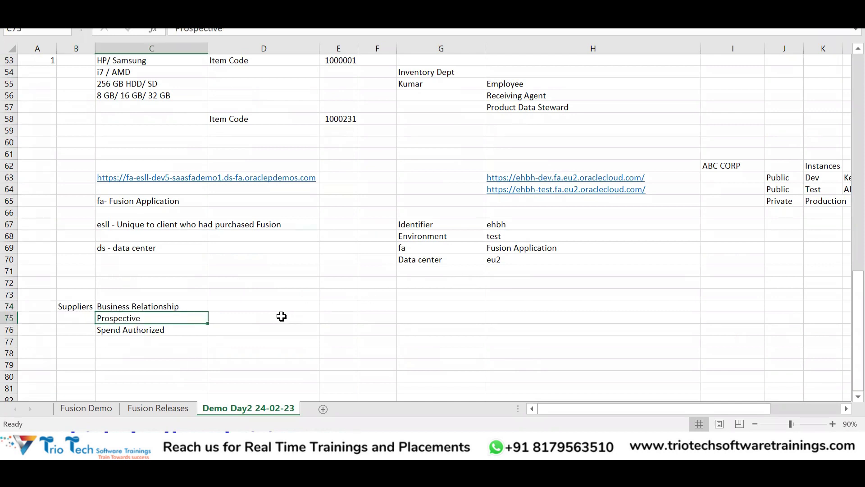
key(Right)
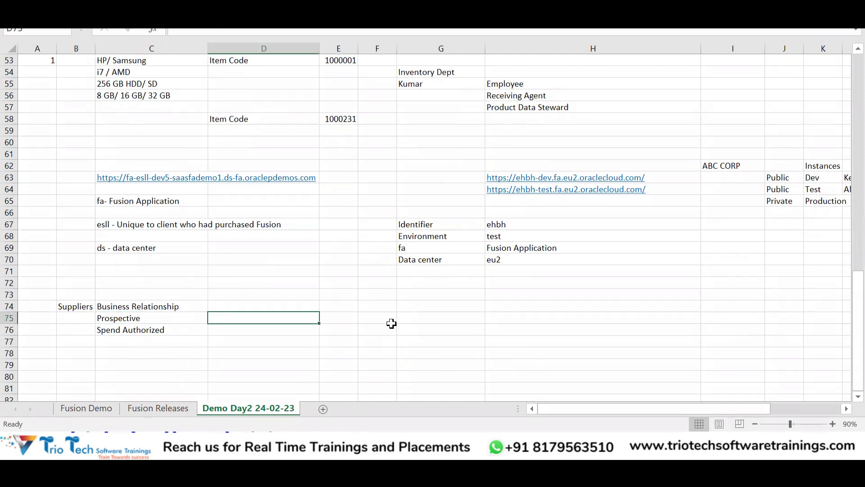
text(DIGMAN)
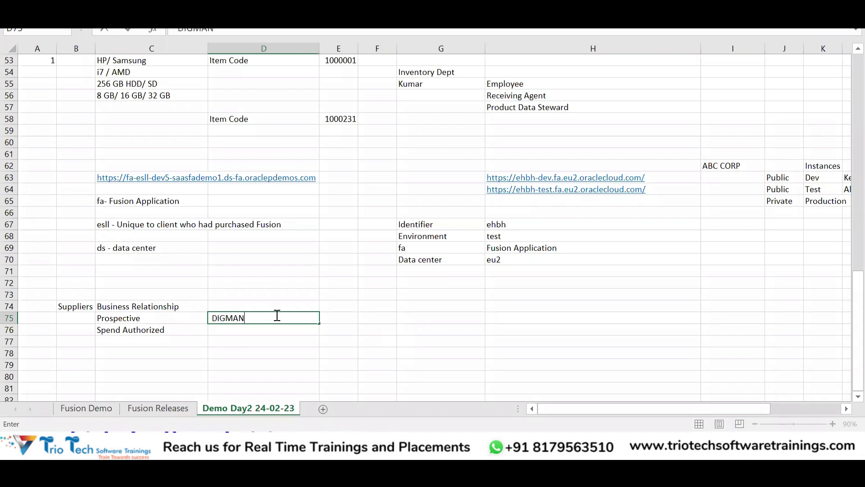
text( (New Supplier))
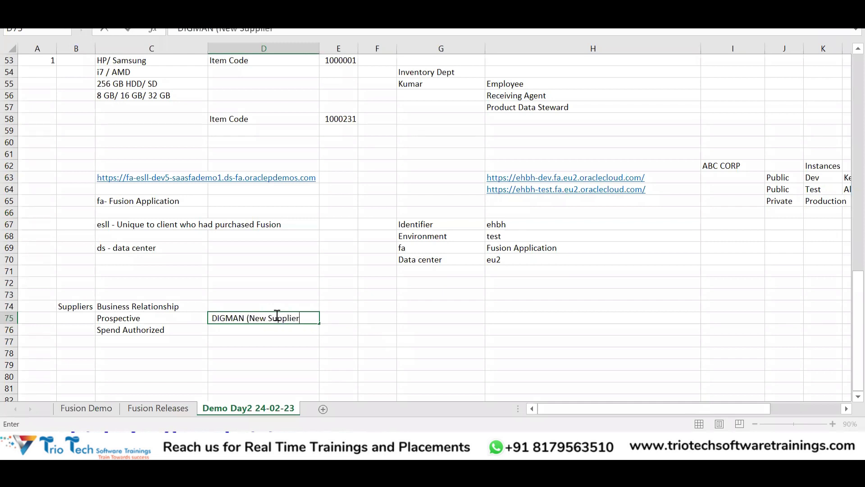
- Enter 'ABC CORP User' in G75, and 'DIGMAN' with 'Prospective' in G77:H77
click(422, 318)
text(ABC CORP User)
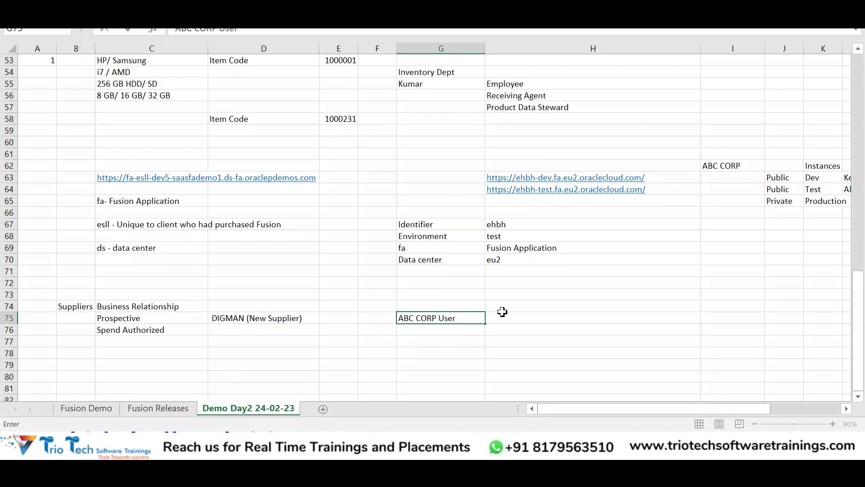
click(415, 341)
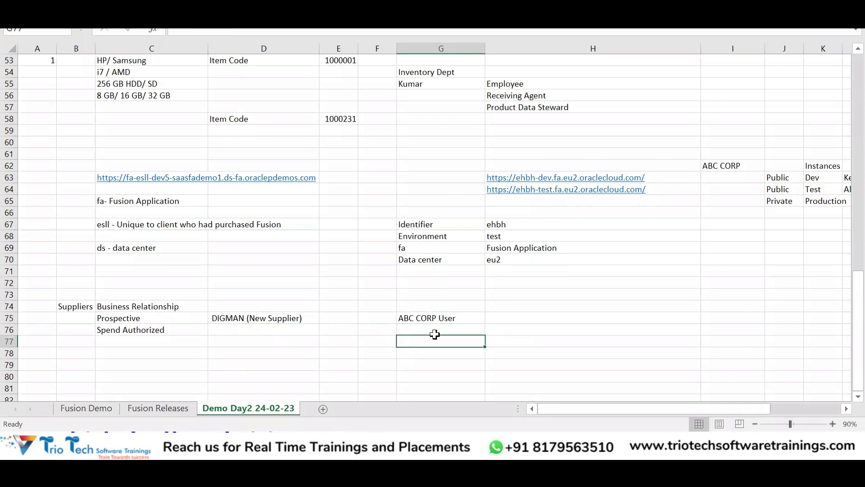
text(DIG)
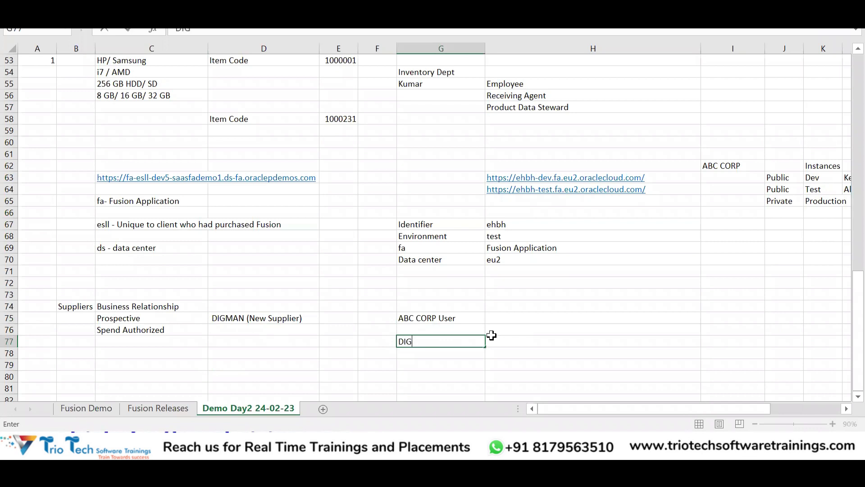
text(MAN)
click(491, 339)
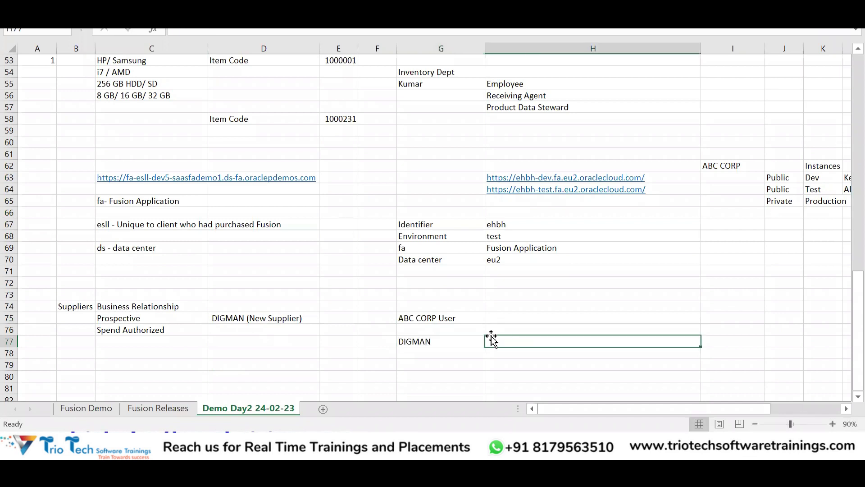
text(Prospective)
key(Tab)
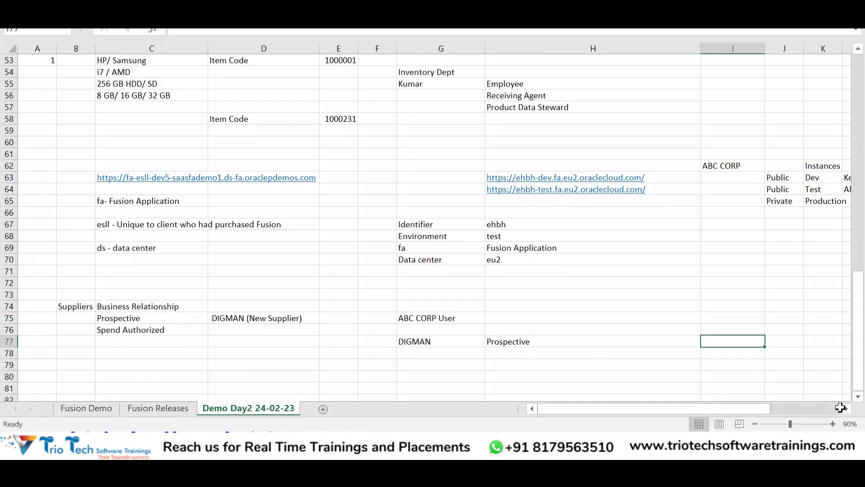